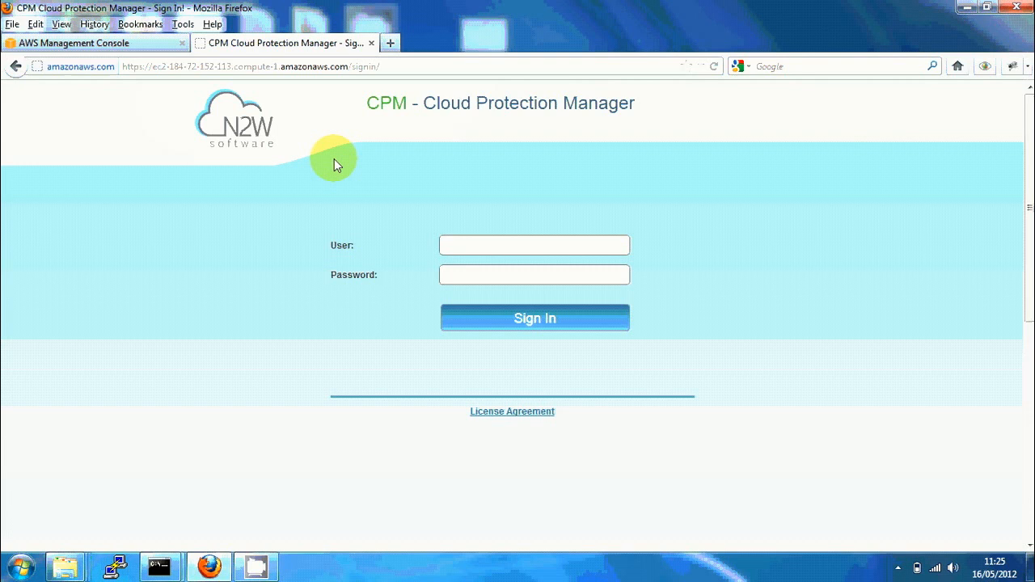
Step: Sign in to CPM as root with the account password
{"action": "left_click", "coordinate": [445, 244]}
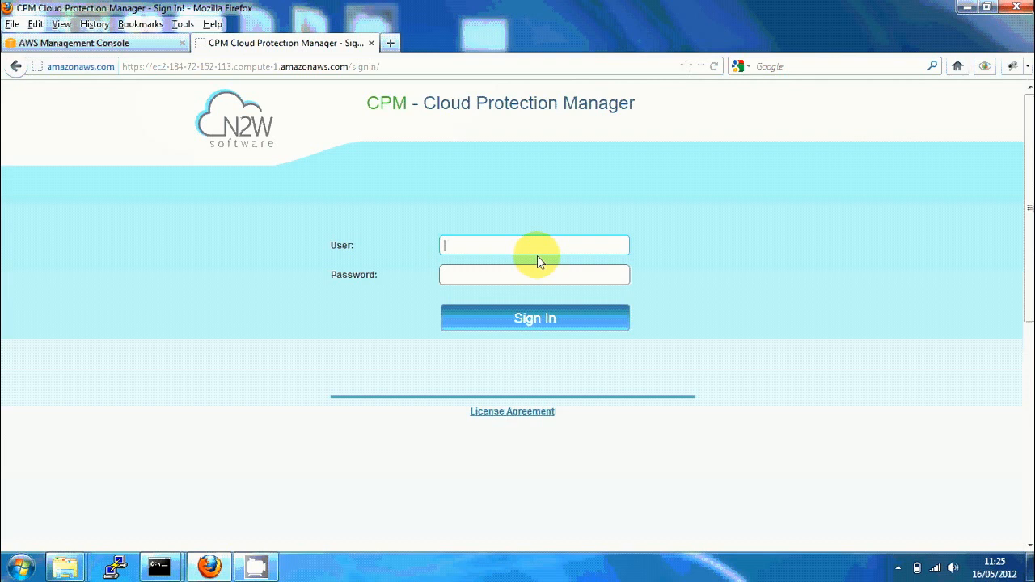
{"action": "type", "text": "root"}
{"action": "key", "text": "Tab"}
{"action": "type", "text": "•••••••"}
{"action": "key", "text": "Return"}
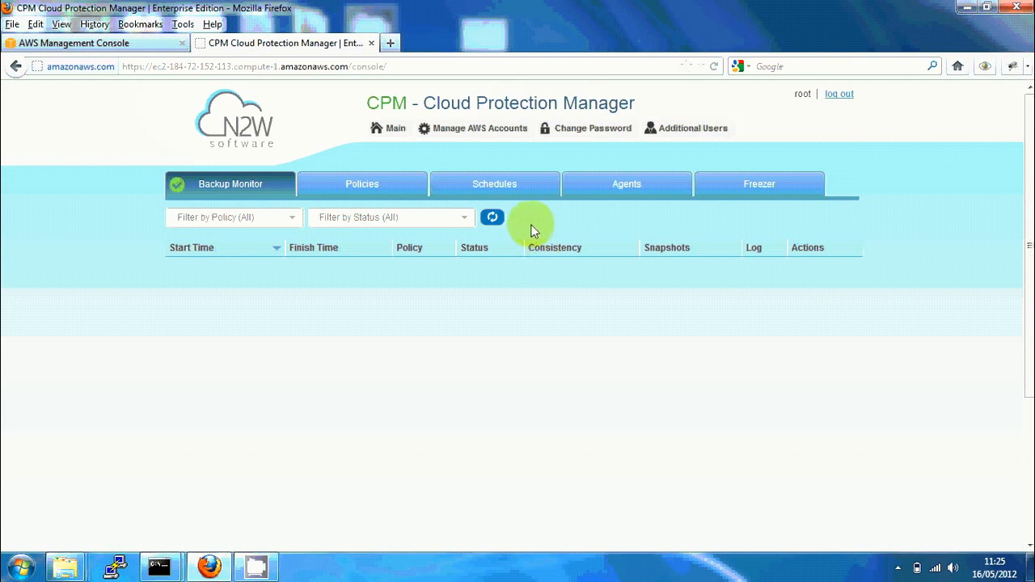
Step: Add an AWS account named 'main' with its access key ID and secret access key
{"action": "left_click", "coordinate": [474, 134]}
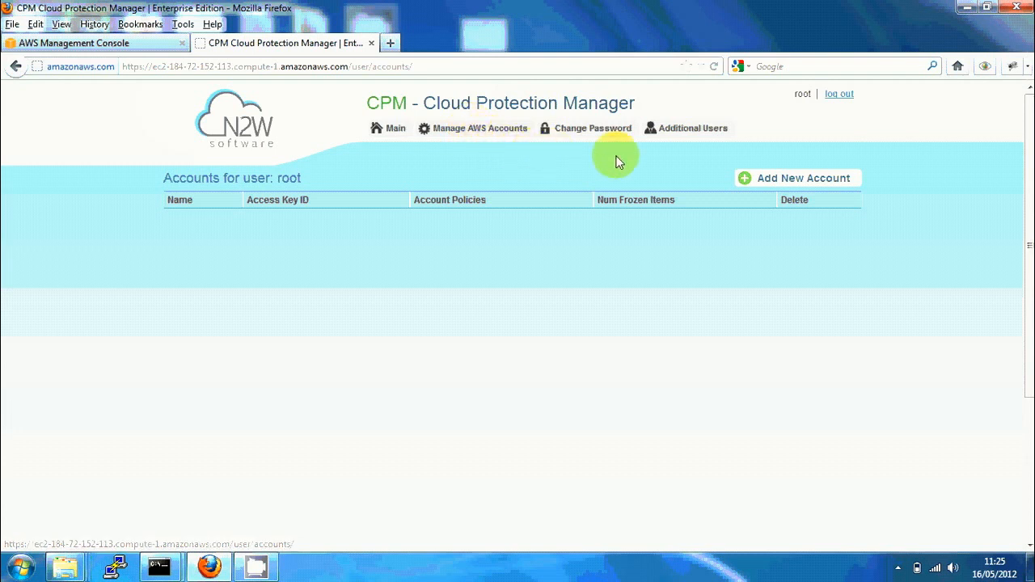
{"action": "left_click", "coordinate": [781, 181]}
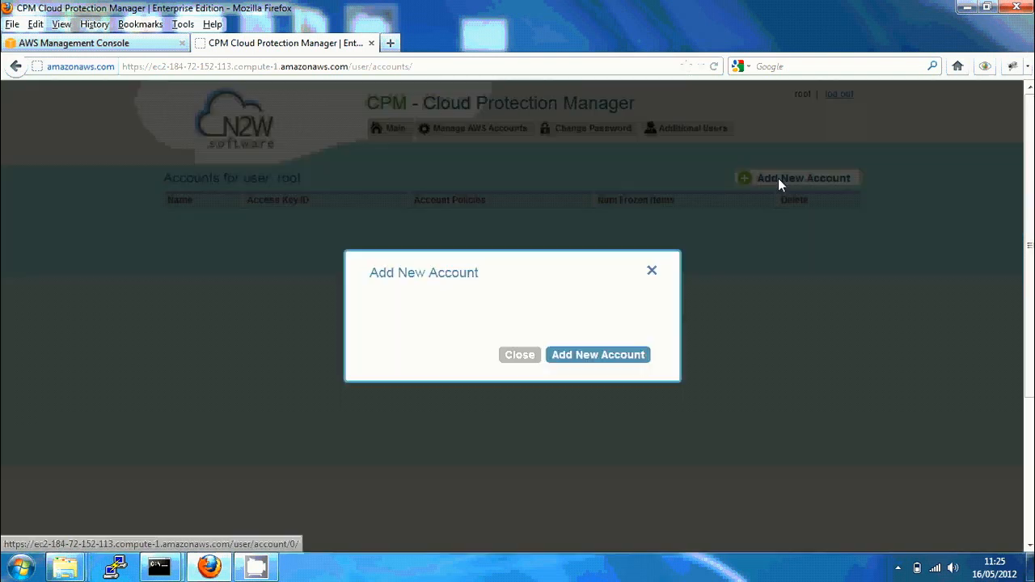
{"action": "left_click", "coordinate": [576, 305]}
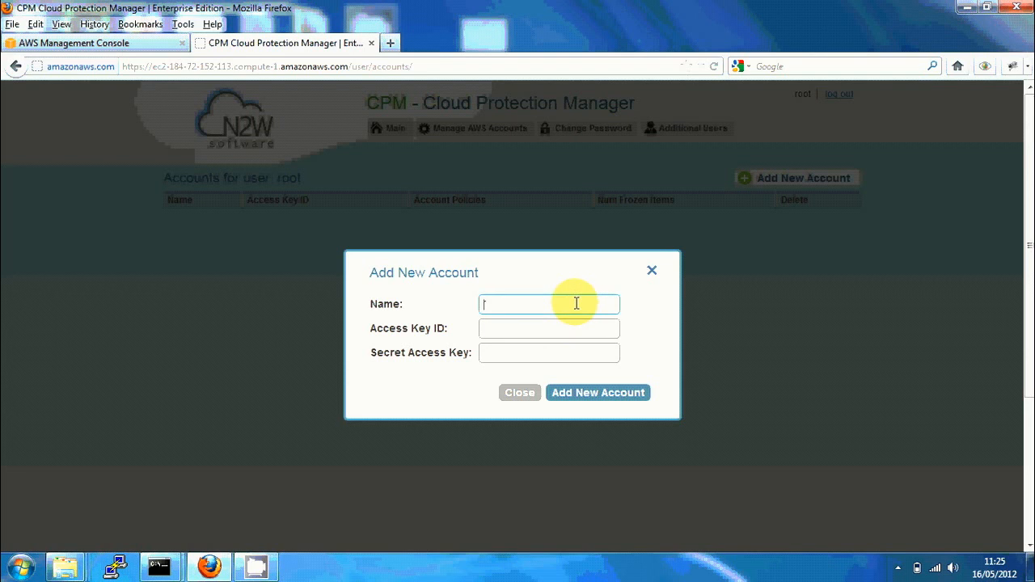
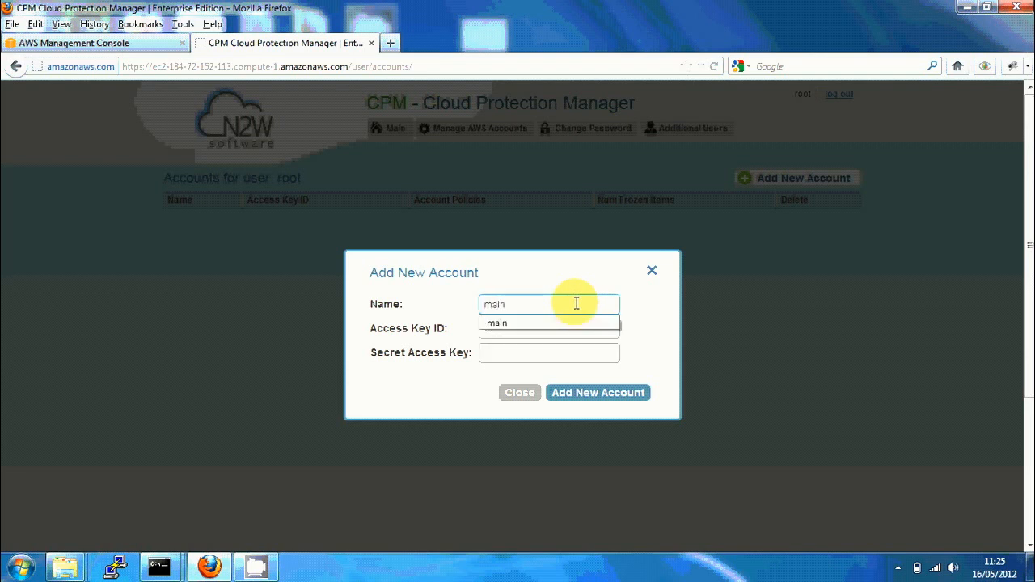
{"action": "key", "text": "Tab"}
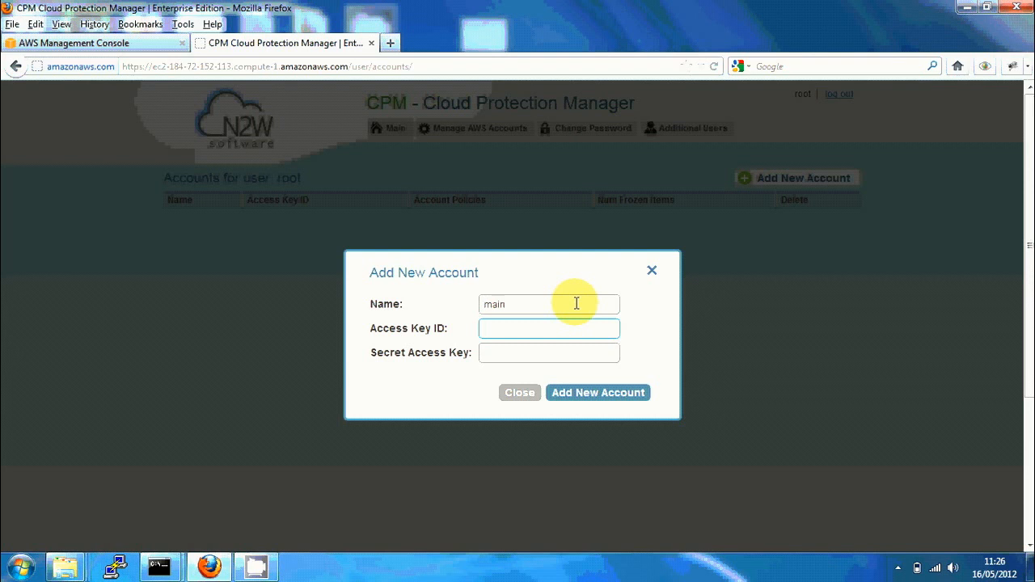
{"action": "key", "text": "Down"}
{"action": "key", "text": "Tab"}
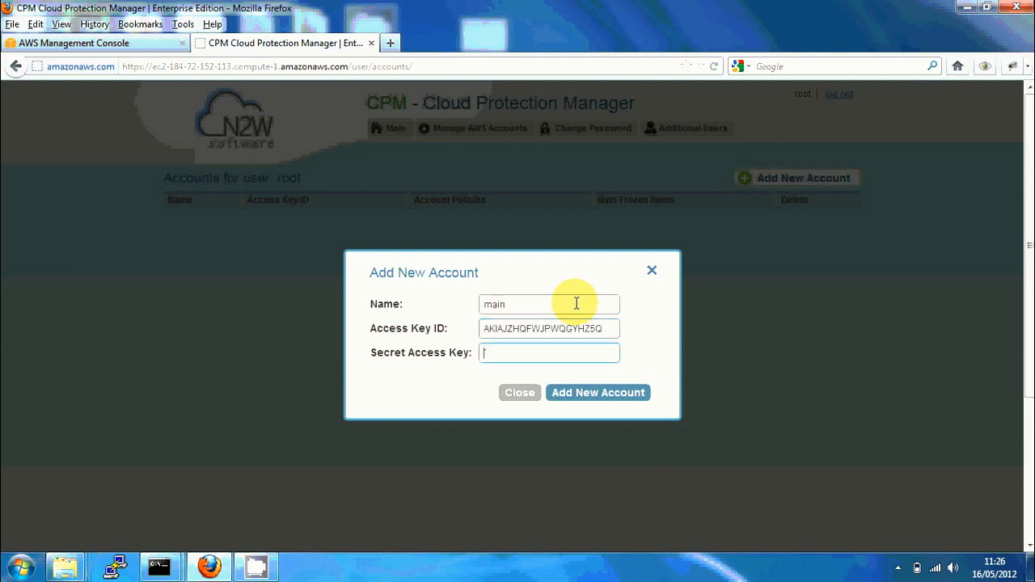
{"action": "key", "text": "ctrl+v"}
{"action": "left_click", "coordinate": [628, 401]}
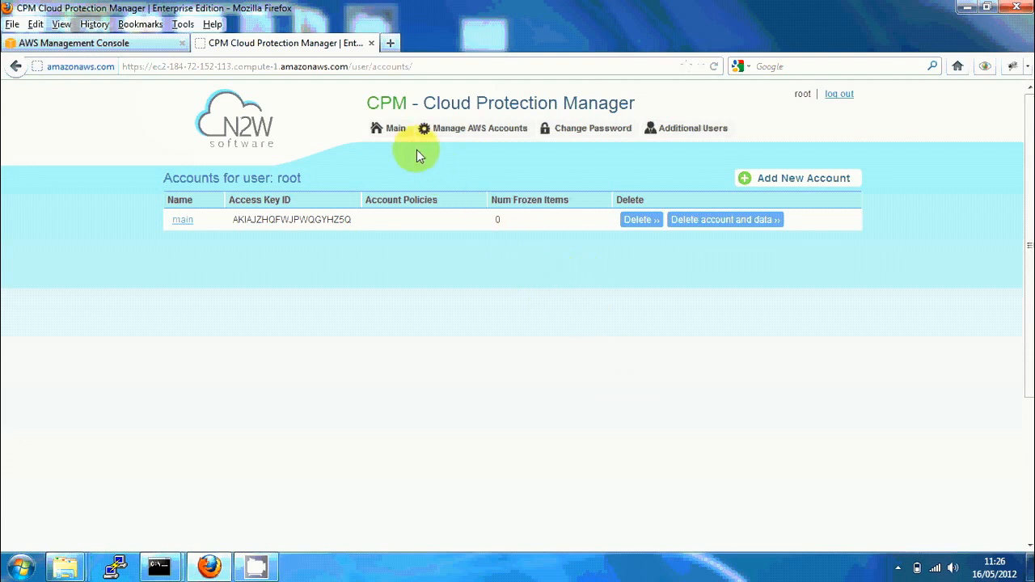
Step: Start a new policy named 'first_policy' using the AWS account main
{"action": "left_click", "coordinate": [395, 133]}
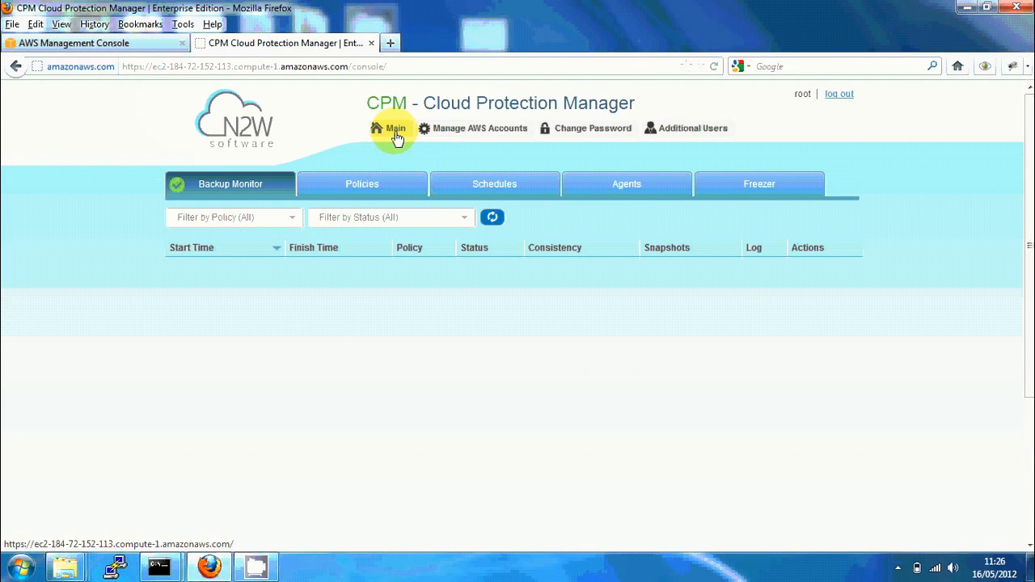
{"action": "left_click", "coordinate": [369, 188]}
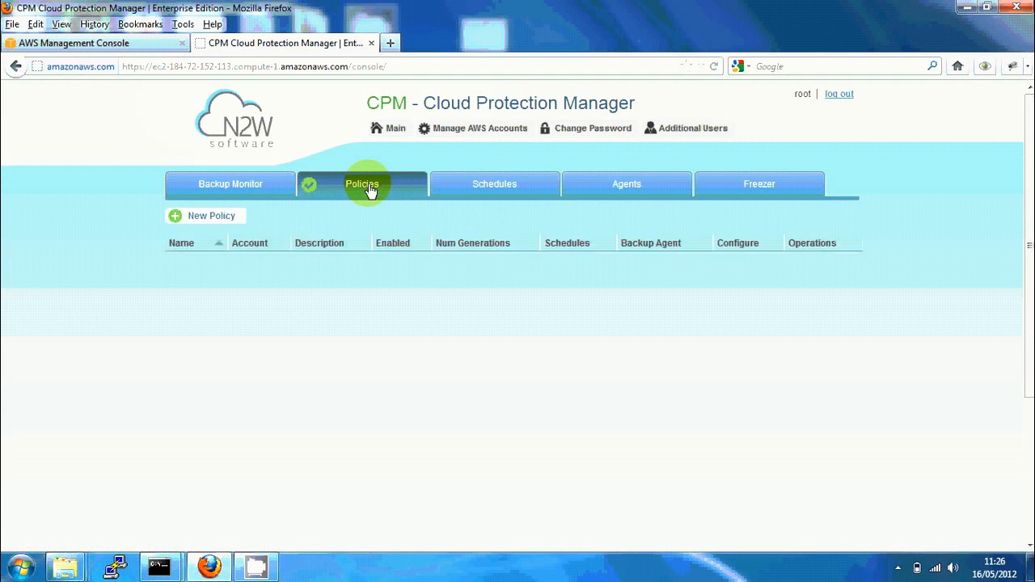
{"action": "left_click", "coordinate": [194, 215]}
{"action": "left_click_drag", "start_coordinate": [503, 270], "coordinate": [527, 152]}
{"action": "left_click", "coordinate": [557, 188]}
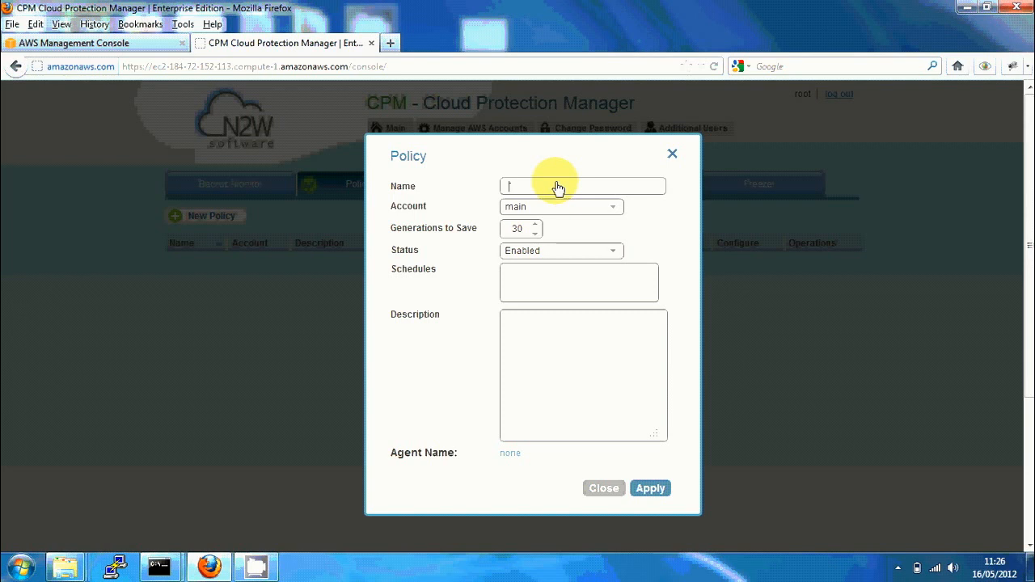
{"action": "type", "text": "first_policy"}
{"action": "left_click", "coordinate": [612, 210]}
{"action": "left_click", "coordinate": [613, 211]}
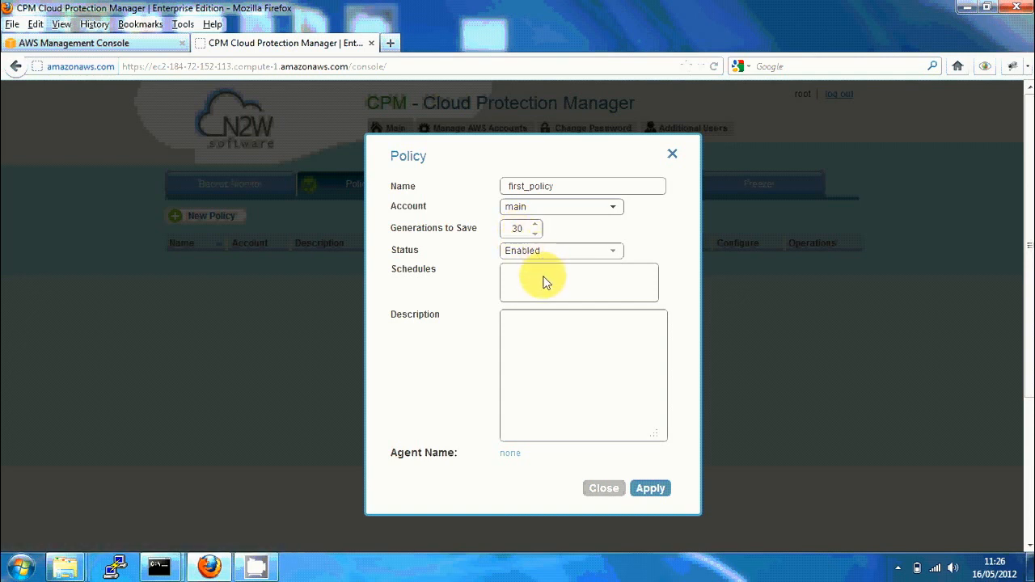
Step: Describe the policy as 'This is my first cpm policy' and save it
{"action": "left_click", "coordinate": [544, 336]}
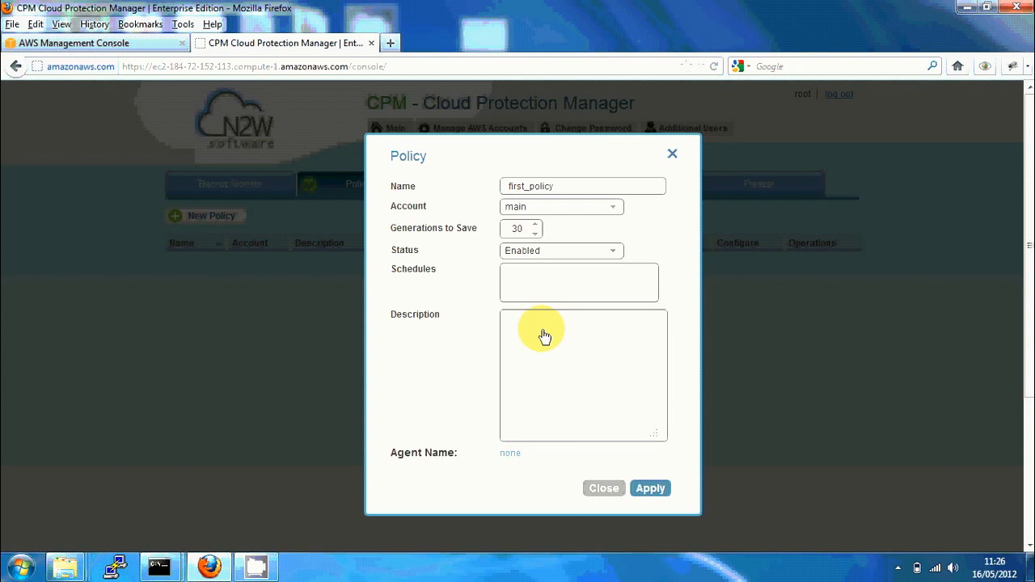
{"action": "type", "text": "This is my first cpm policy"}
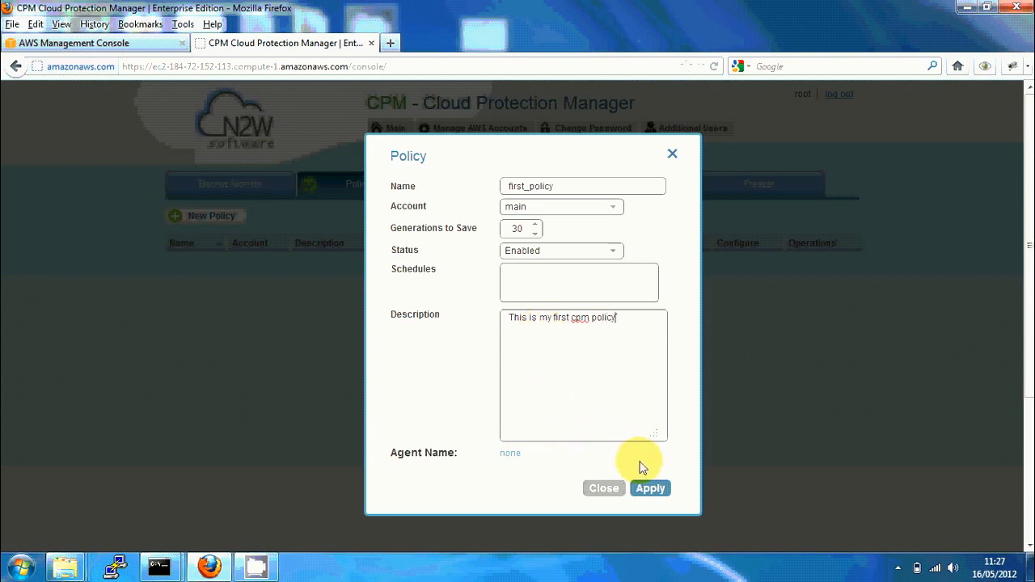
{"action": "left_click", "coordinate": [649, 489]}
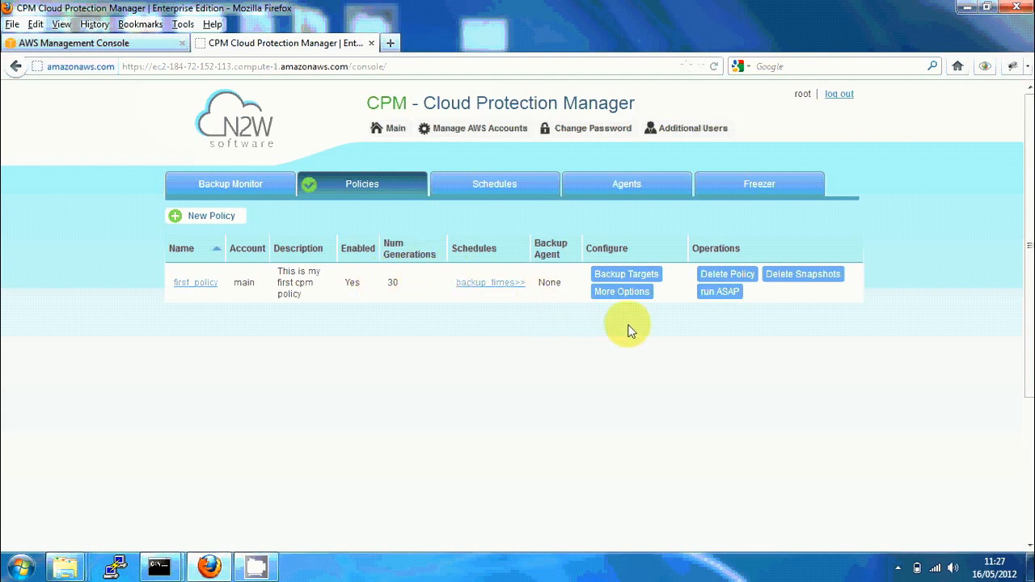
Step: Open first_policy's Backup Targets, expand Volumes and RDS Databases, and bring up Add Instances
{"action": "left_click", "coordinate": [635, 282]}
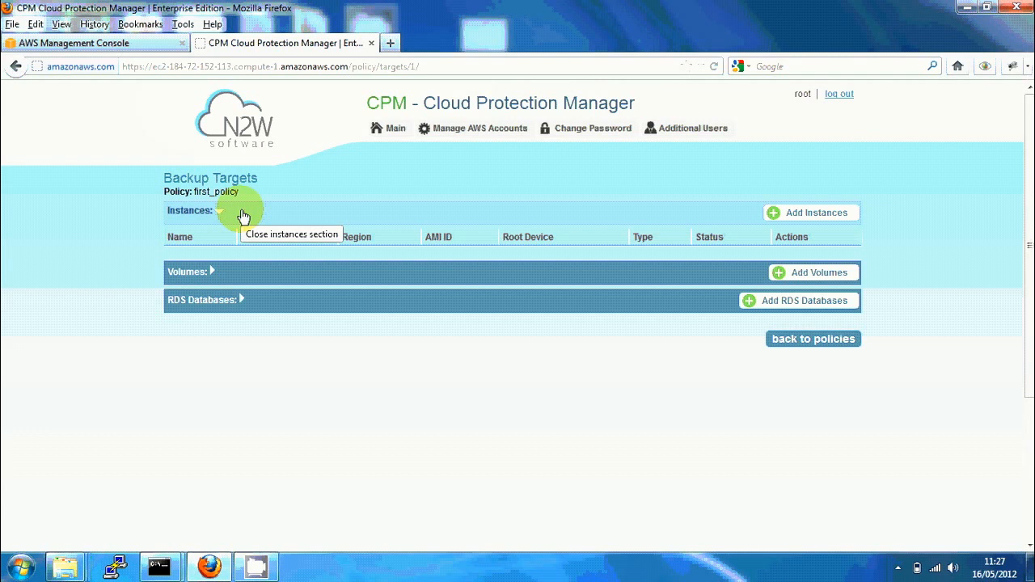
{"action": "left_click", "coordinate": [204, 272]}
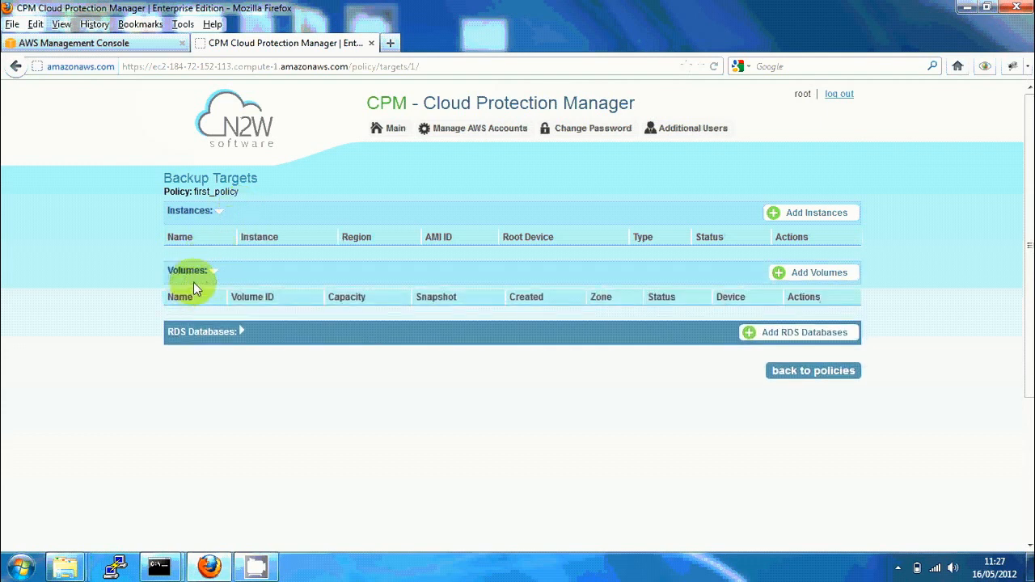
{"action": "left_click", "coordinate": [243, 332]}
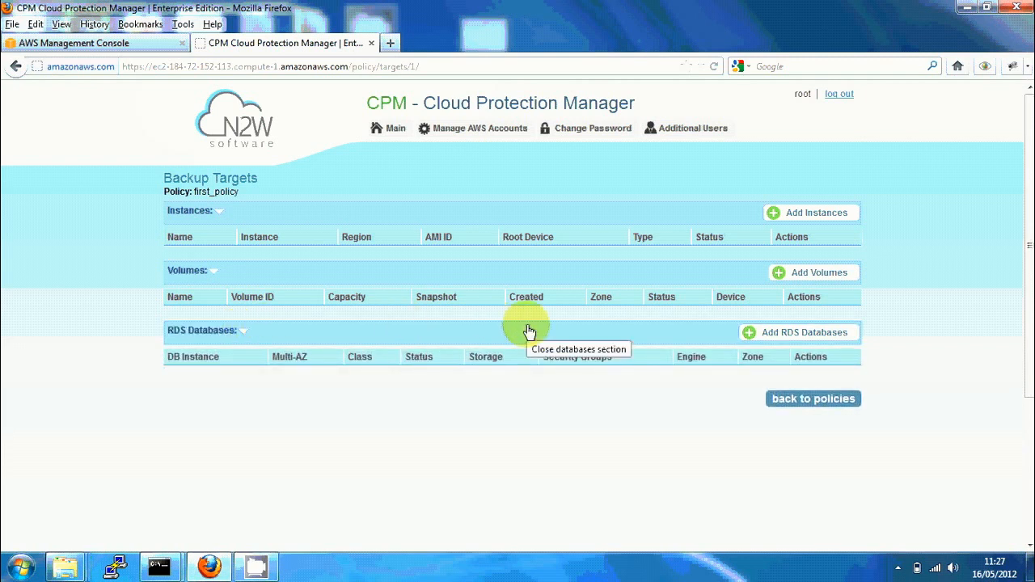
{"action": "left_click", "coordinate": [819, 215]}
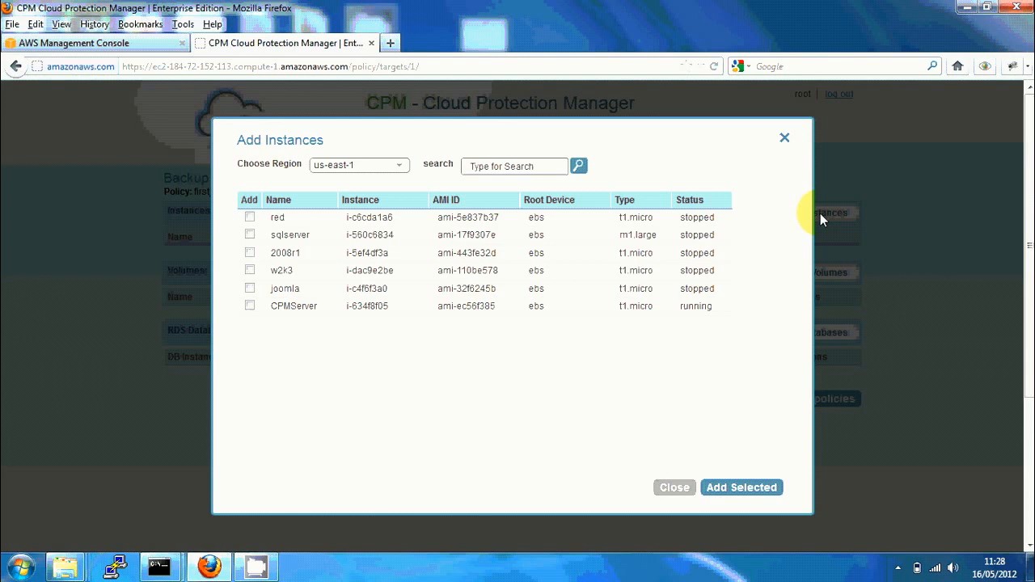
Step: Add instance red from us-east-1 as a target and open its backup configuration
{"action": "left_click", "coordinate": [399, 168]}
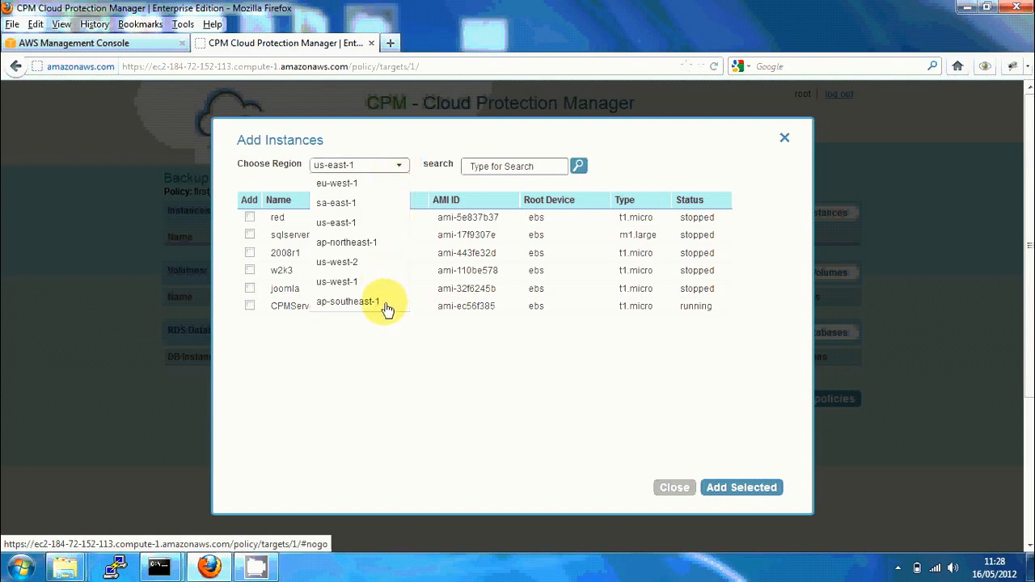
{"action": "left_click", "coordinate": [403, 168]}
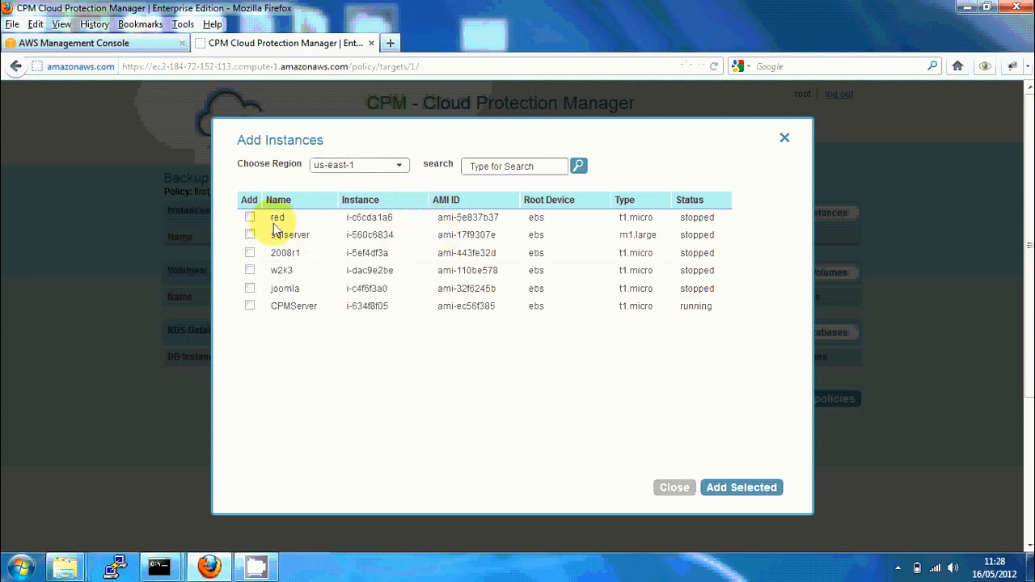
{"action": "left_click", "coordinate": [250, 217]}
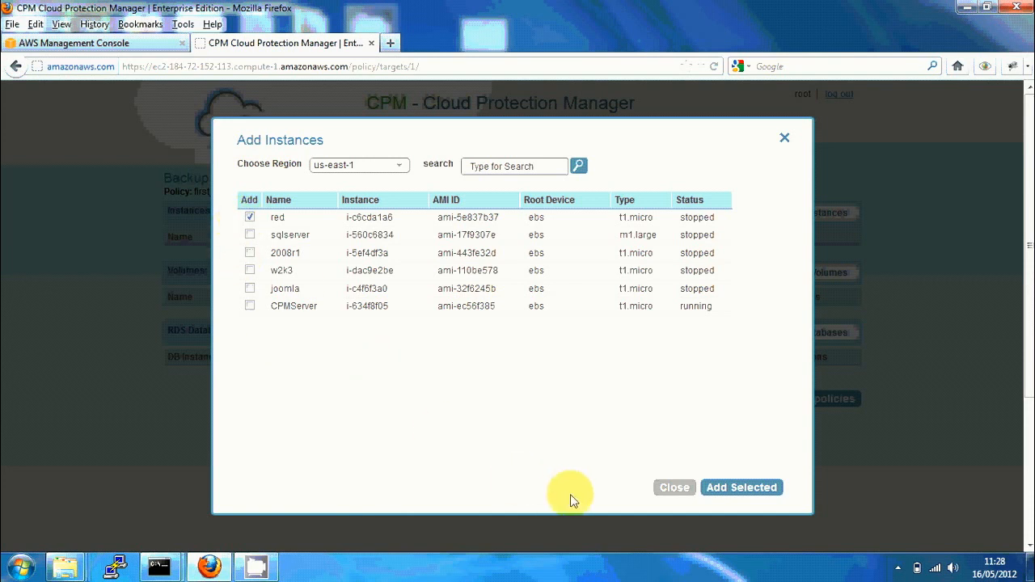
{"action": "left_click", "coordinate": [738, 489]}
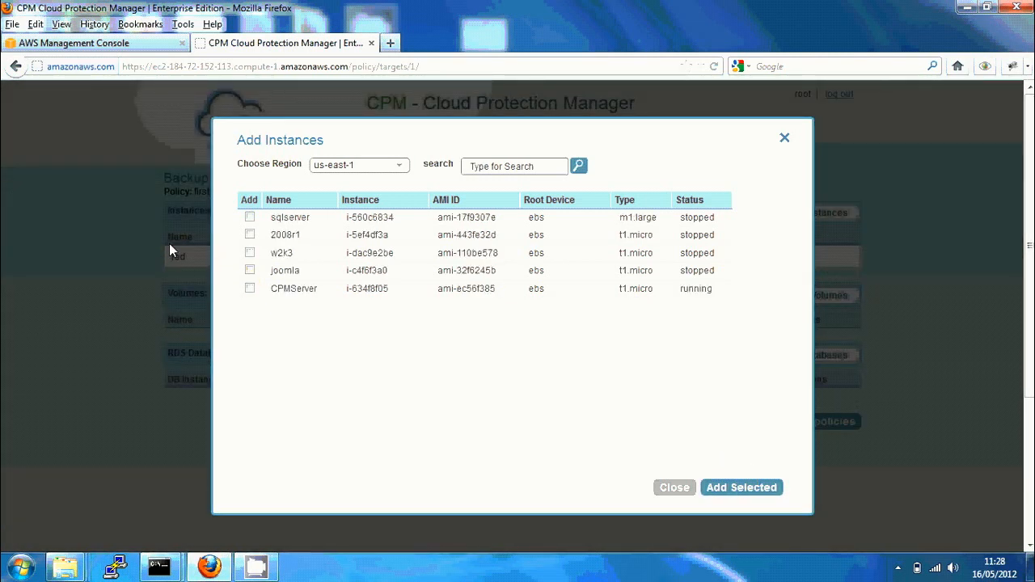
{"action": "left_click", "coordinate": [675, 489]}
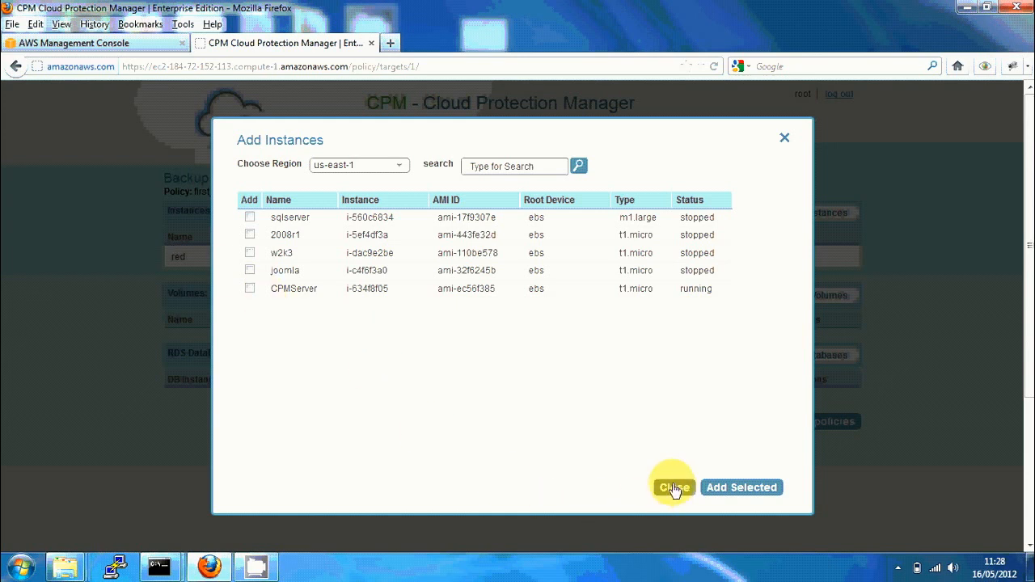
{"action": "left_click", "coordinate": [675, 488]}
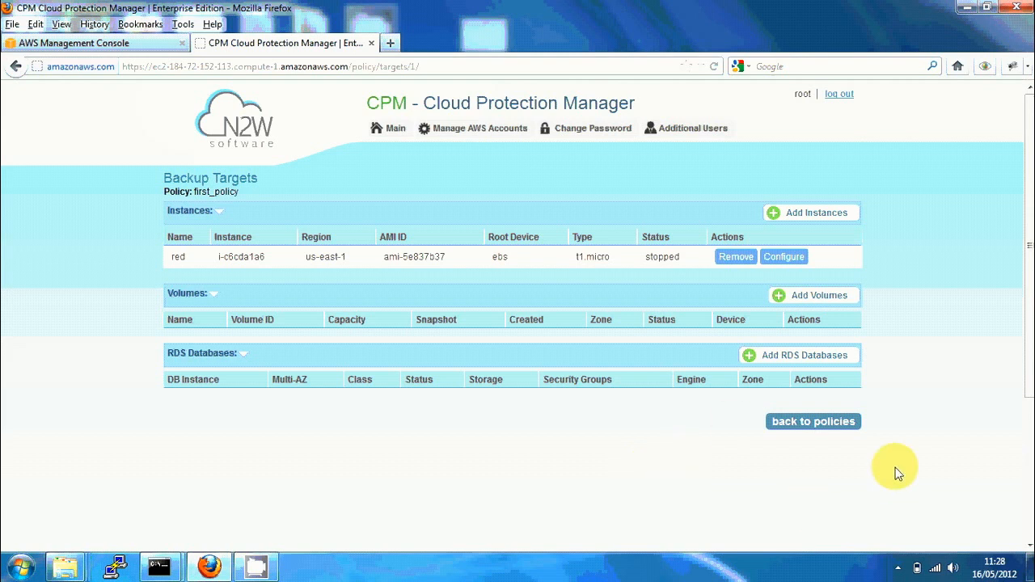
{"action": "left_click", "coordinate": [784, 258]}
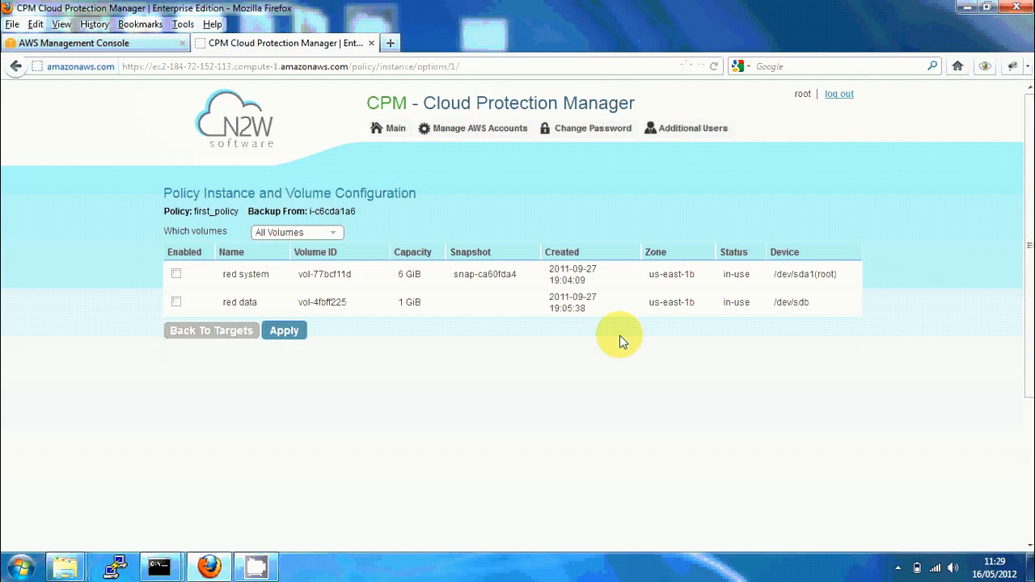
Step: Keep 'All Volumes' for instance red's backup and apply the configuration
{"action": "left_click", "coordinate": [330, 234]}
{"action": "left_click", "coordinate": [310, 255]}
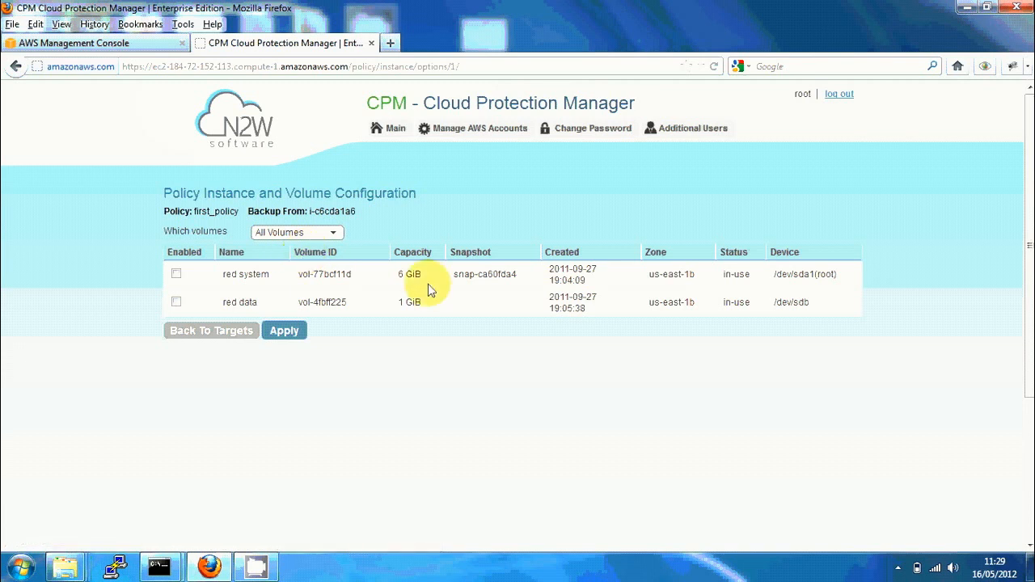
{"action": "left_click", "coordinate": [341, 238]}
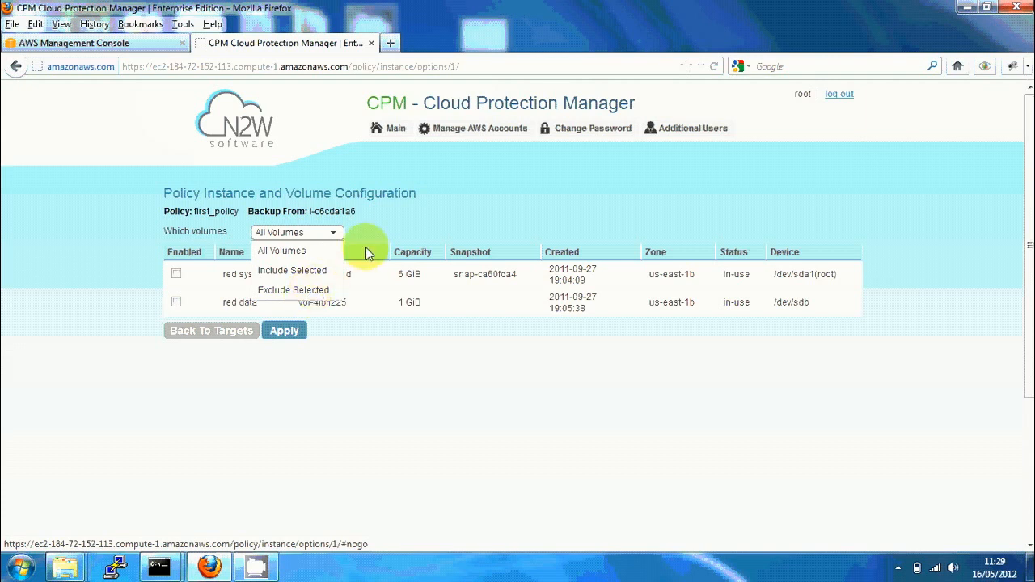
{"action": "left_click", "coordinate": [395, 228]}
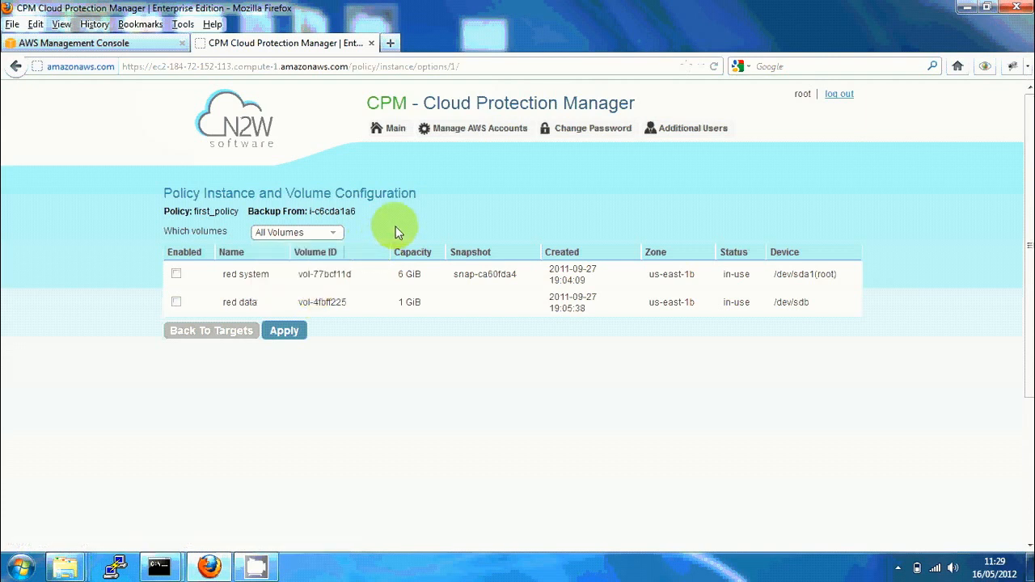
{"action": "left_click", "coordinate": [288, 329]}
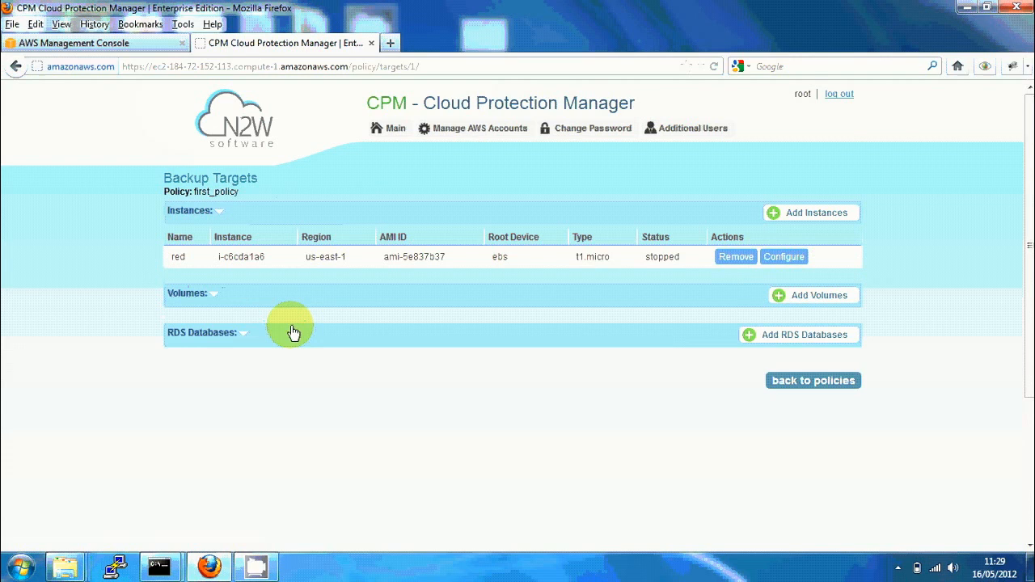
Step: Go back to the policies and check first_policy's planned backups, which show none scheduled
{"action": "left_click", "coordinate": [776, 422]}
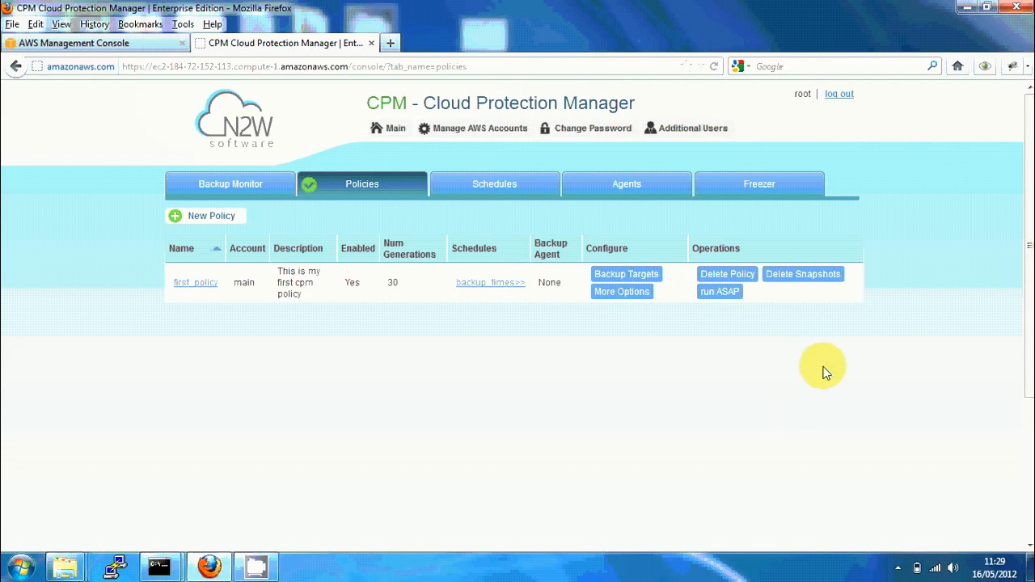
{"action": "left_click", "coordinate": [490, 285]}
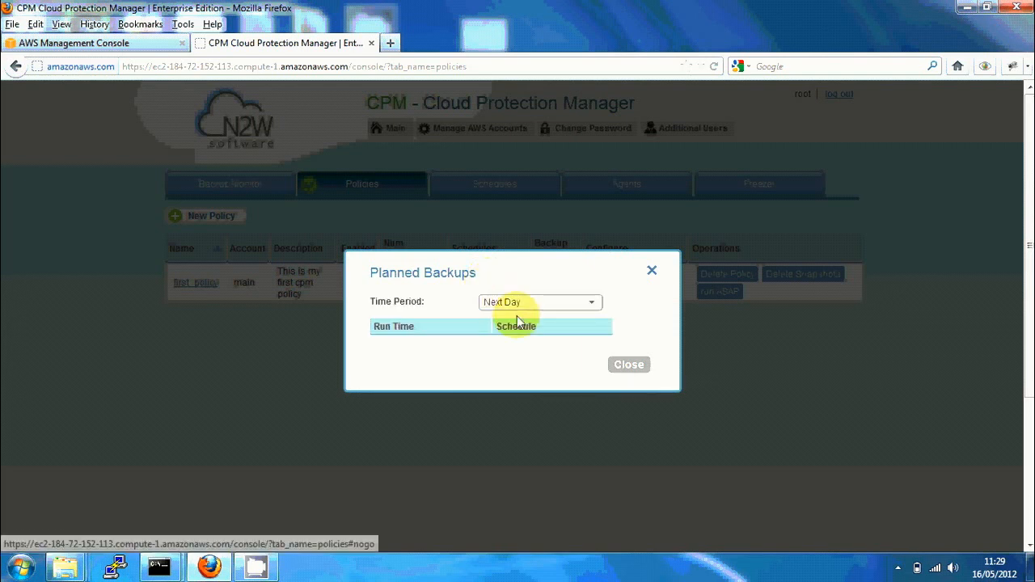
{"action": "left_click", "coordinate": [630, 366]}
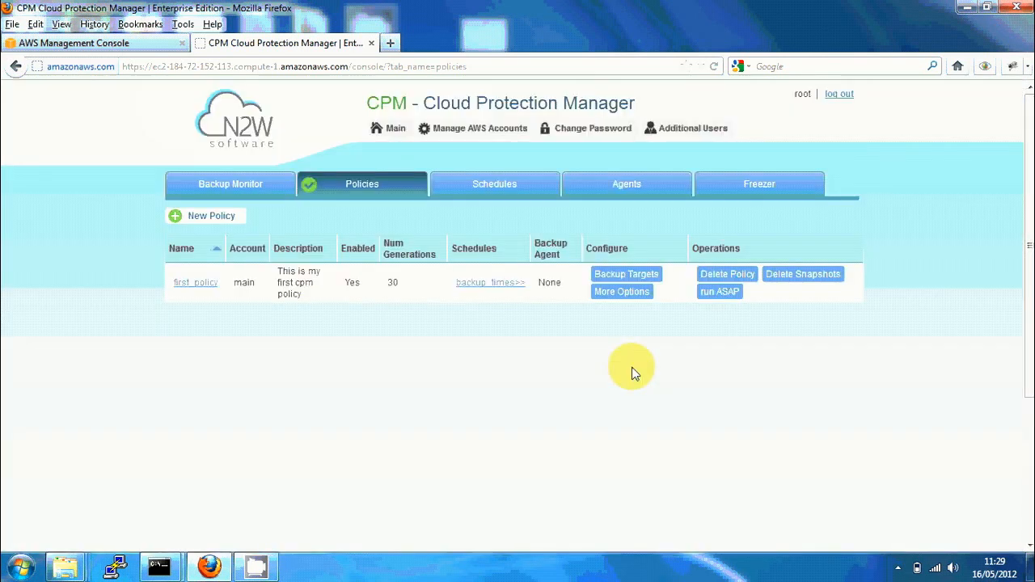
Step: Create a new schedule 'first_schedule' that repeats every 5 minutes
{"action": "left_click", "coordinate": [499, 190]}
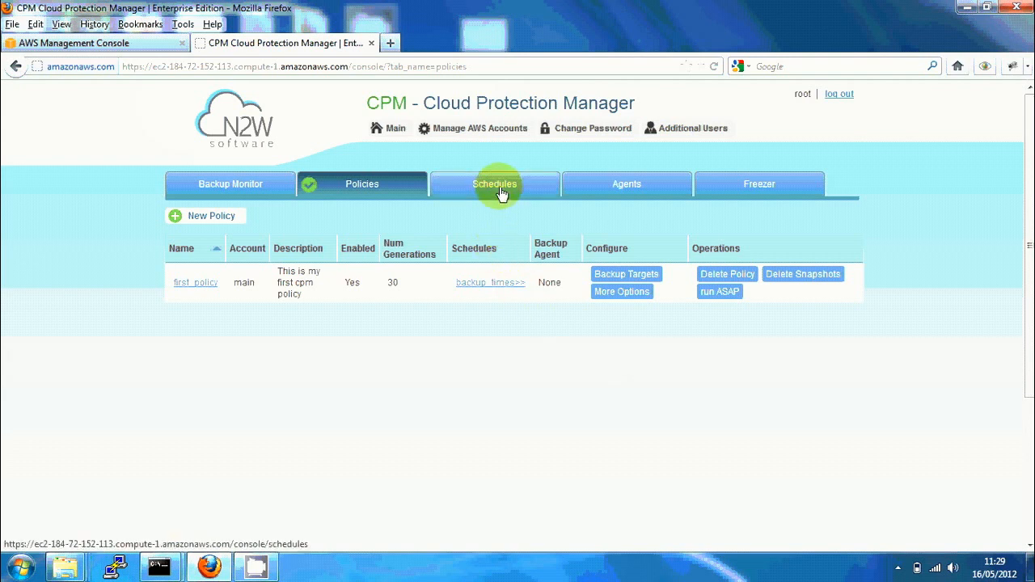
{"action": "left_click", "coordinate": [220, 216]}
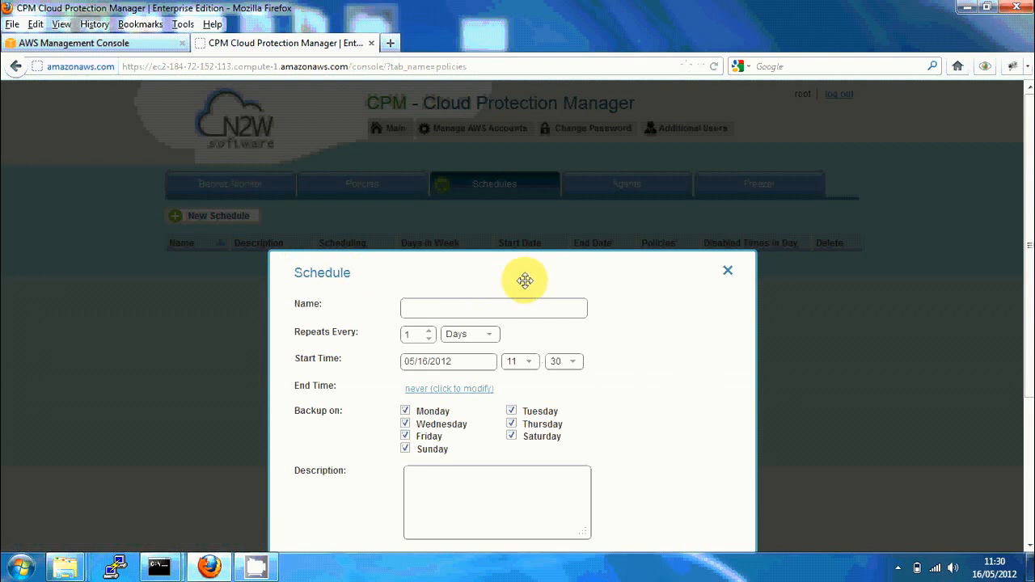
{"action": "left_click", "coordinate": [463, 196]}
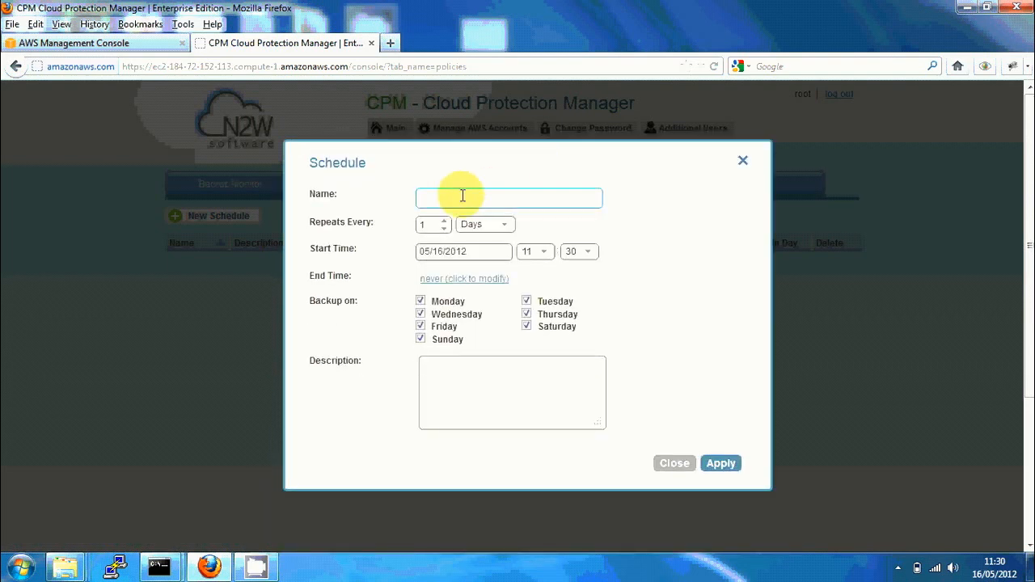
{"action": "type", "text": "first_schedule"}
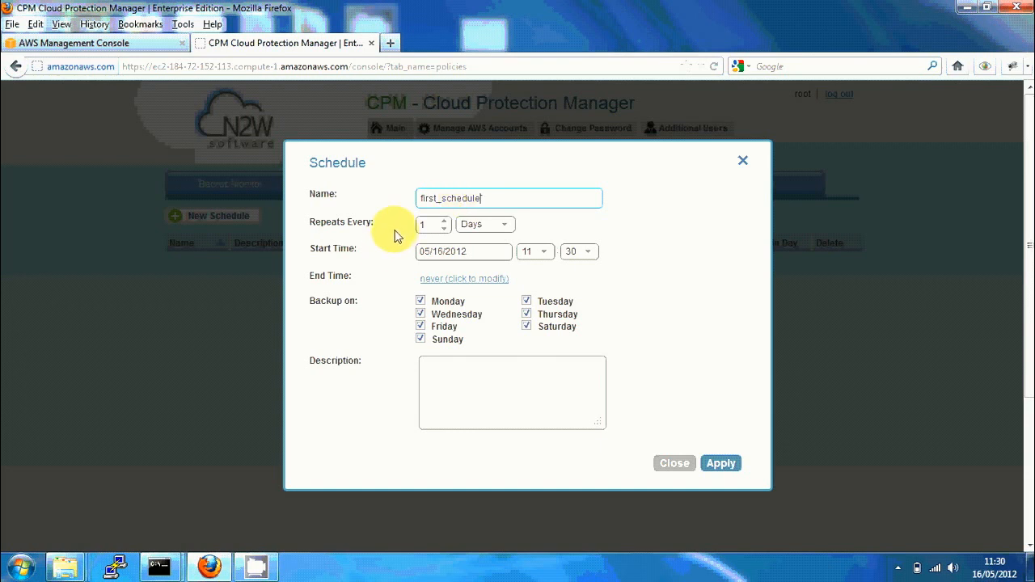
{"action": "key", "text": "Tab"}
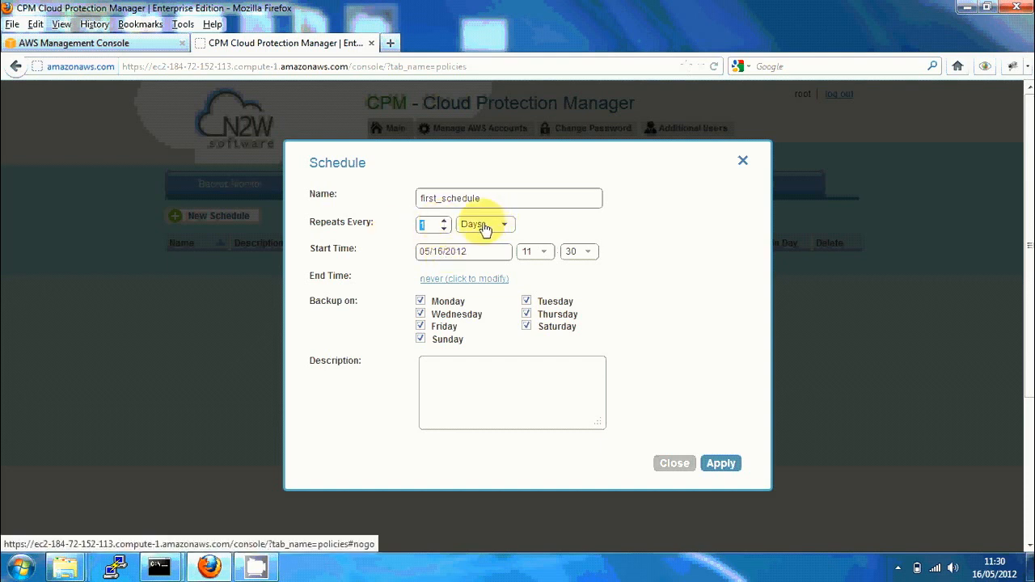
{"action": "type", "text": "5"}
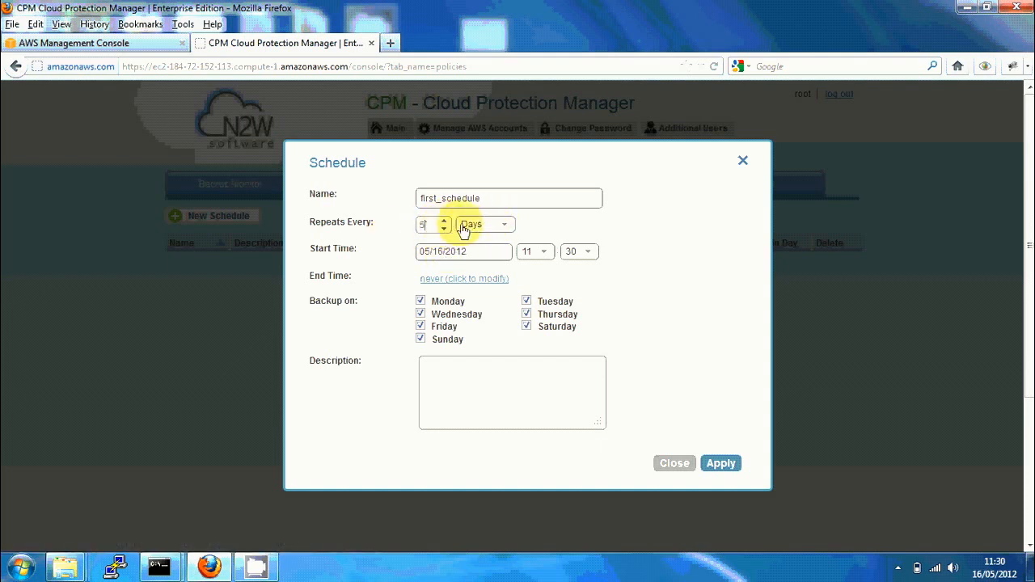
{"action": "left_click", "coordinate": [503, 228]}
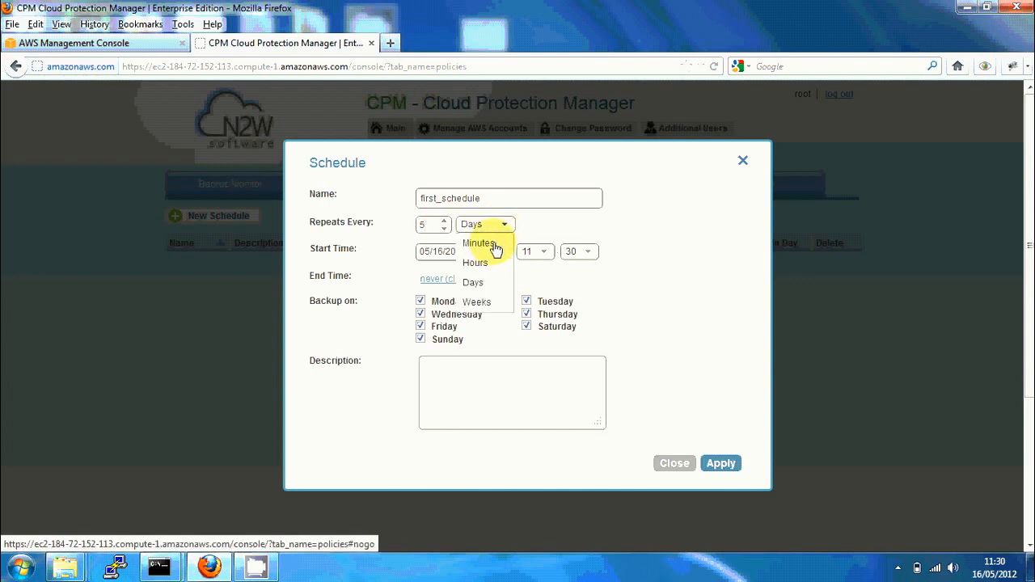
{"action": "left_click", "coordinate": [495, 245]}
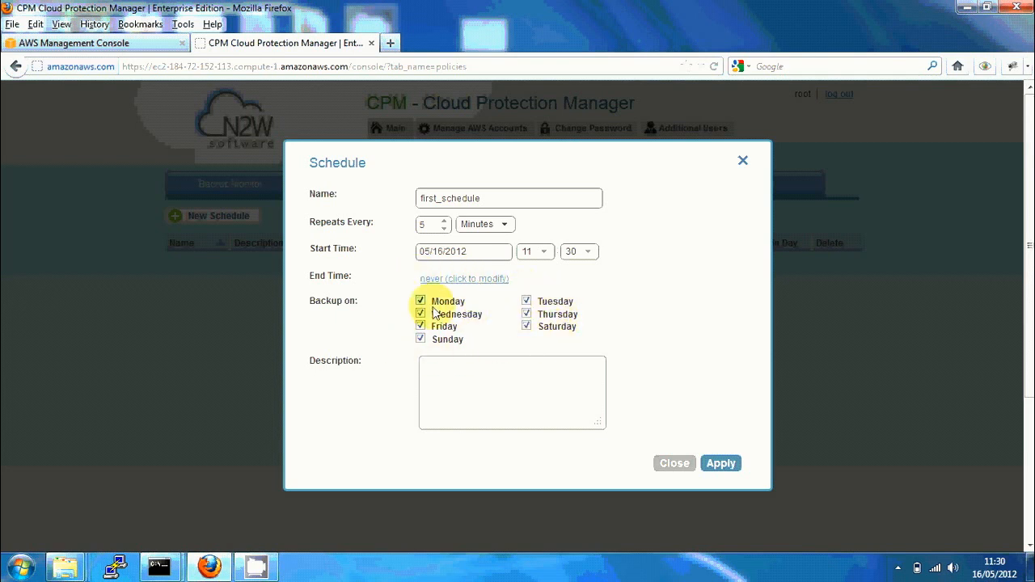
Step: Describe the schedule as 'This is my first cpm schedule' and save it
{"action": "left_click", "coordinate": [481, 377]}
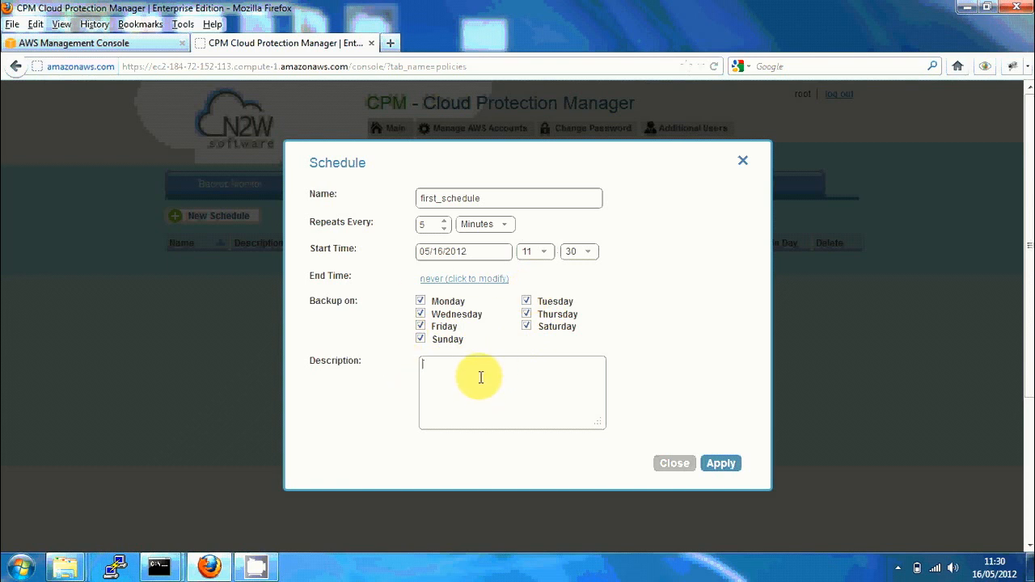
{"action": "type", "text": "This is my first cpm shceulde"}
{"action": "key", "text": "BackSpace"}
{"action": "key", "text": "BackSpace"}
{"action": "key", "text": "BackSpace"}
{"action": "key", "text": "BackSpace"}
{"action": "key", "text": "BackSpace"}
{"action": "key", "text": "BackSpace"}
{"action": "key", "text": "BackSpace"}
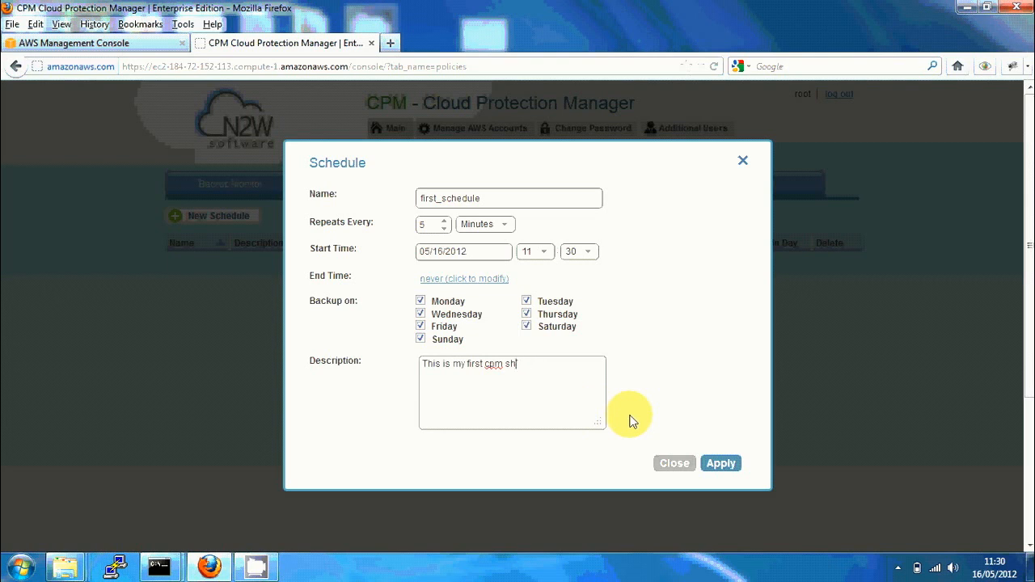
{"action": "type", "text": "chedule"}
{"action": "key", "text": "BackSpace"}
{"action": "key", "text": "BackSpace"}
{"action": "key", "text": "BackSpace"}
{"action": "key", "text": "BackSpace"}
{"action": "type", "text": "edule"}
{"action": "left_click", "coordinate": [711, 469]}
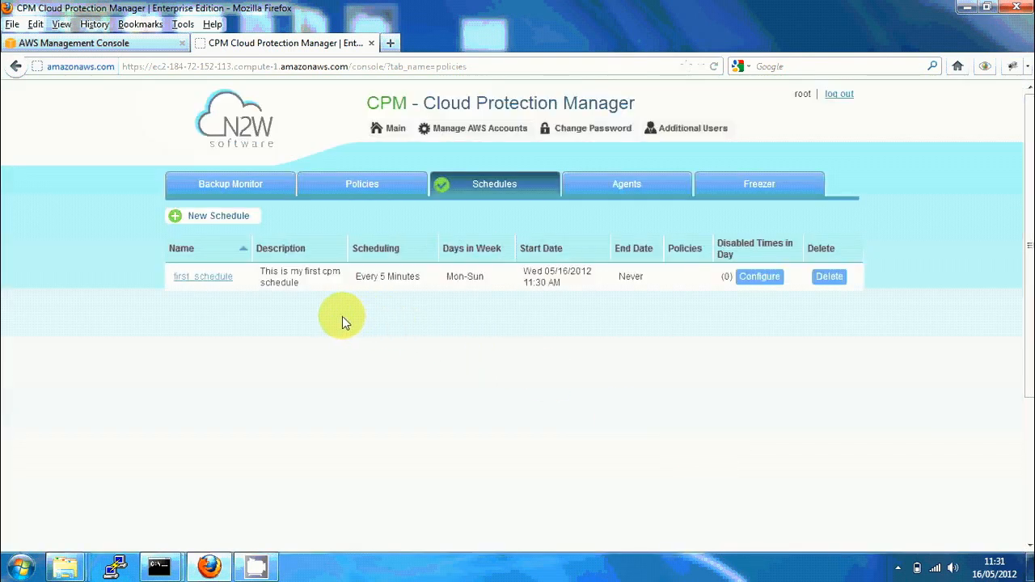
Step: Assign first_schedule to first_policy and save the policy
{"action": "left_click", "coordinate": [348, 186]}
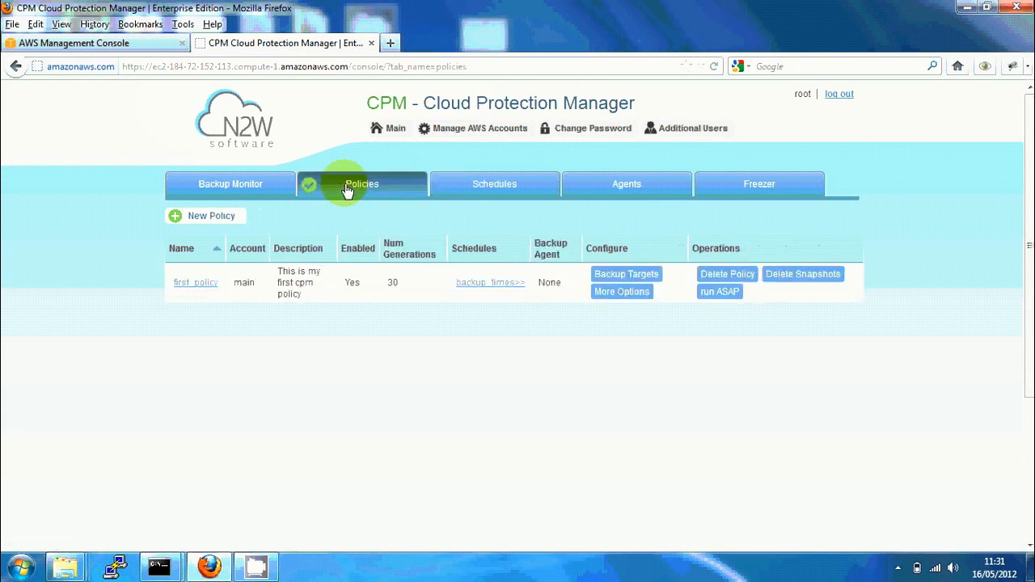
{"action": "left_click", "coordinate": [194, 285]}
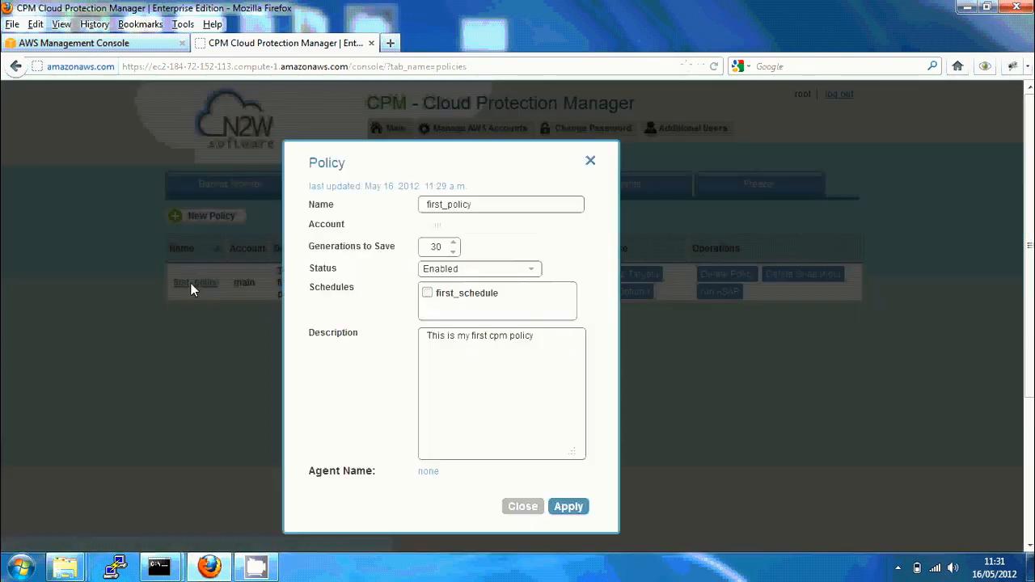
{"action": "left_click", "coordinate": [429, 296]}
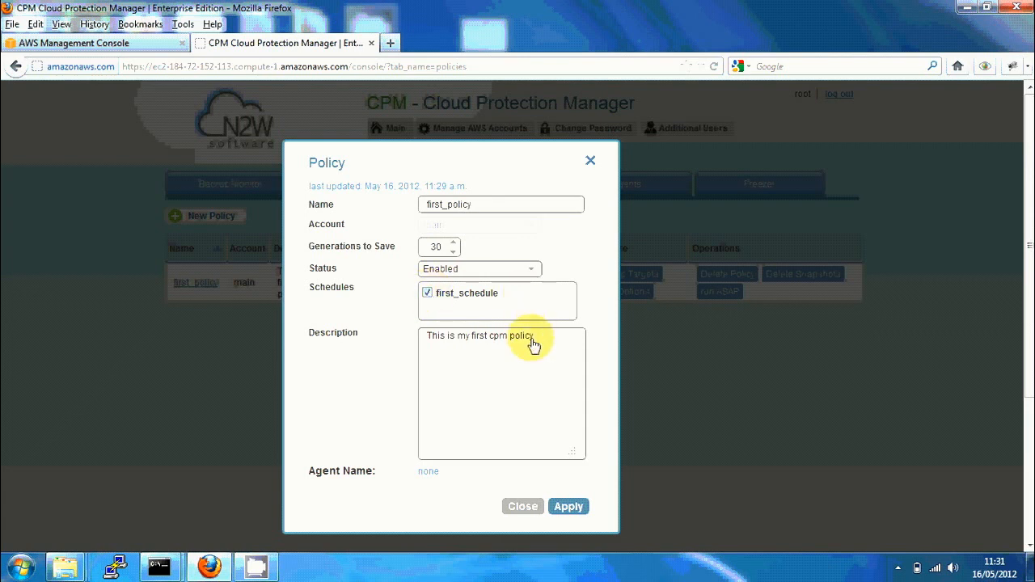
{"action": "left_click", "coordinate": [569, 508]}
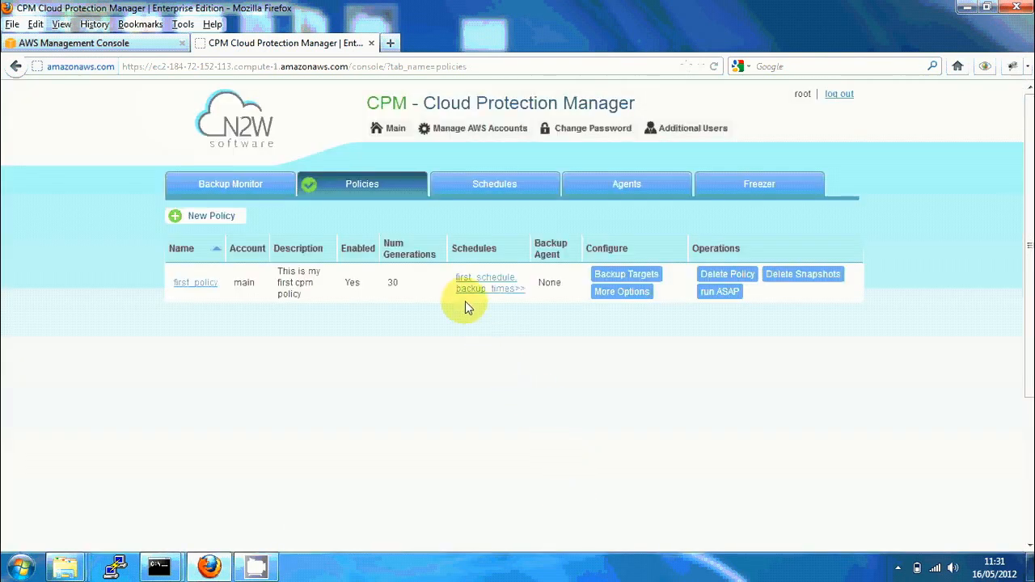
Step: Review first_policy's planned backups, now every 5 minutes from 11:35 AM
{"action": "left_click", "coordinate": [488, 292]}
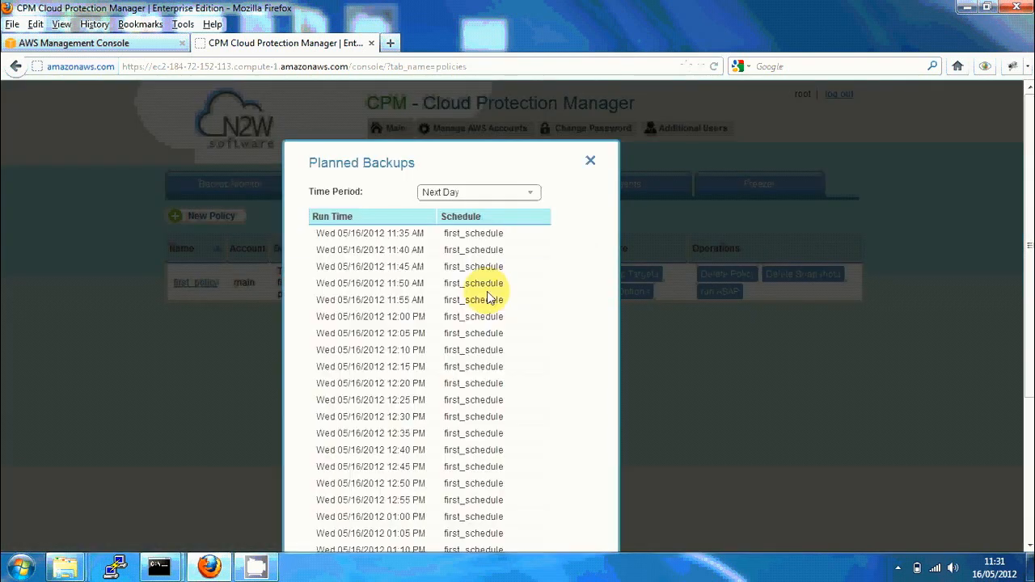
{"action": "left_click_drag", "start_coordinate": [462, 158], "coordinate": [485, 92]}
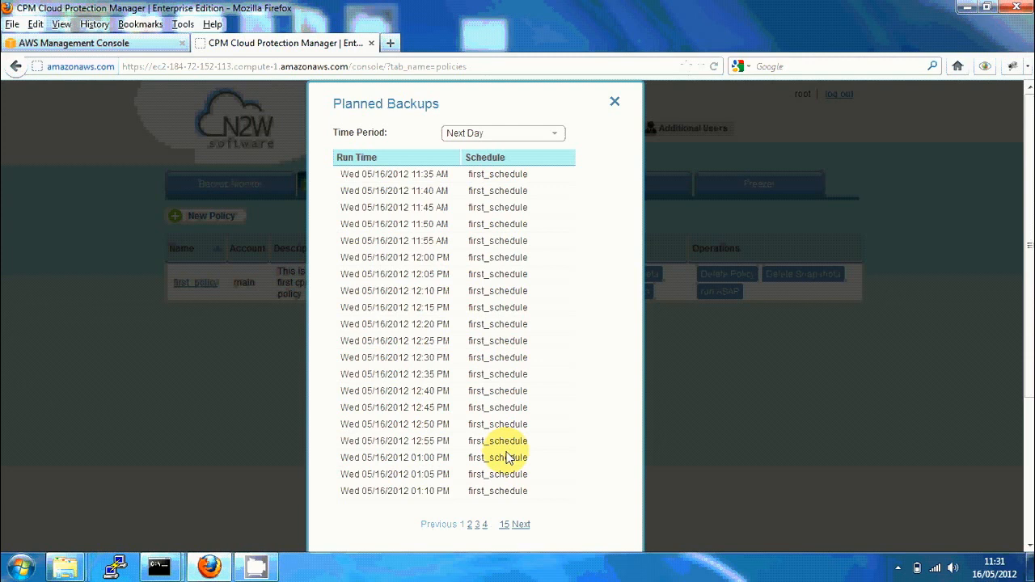
{"action": "left_click", "coordinate": [614, 103]}
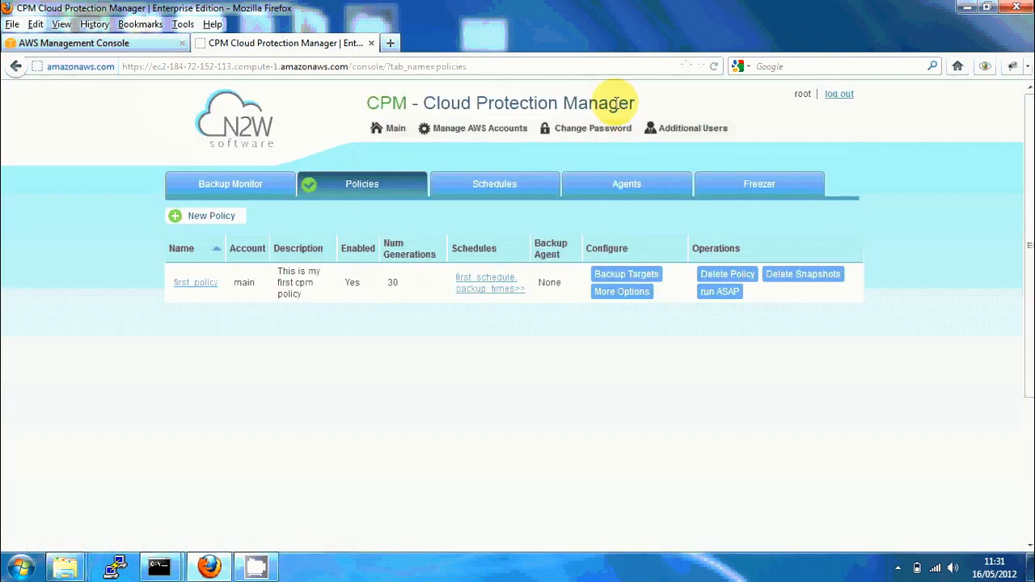